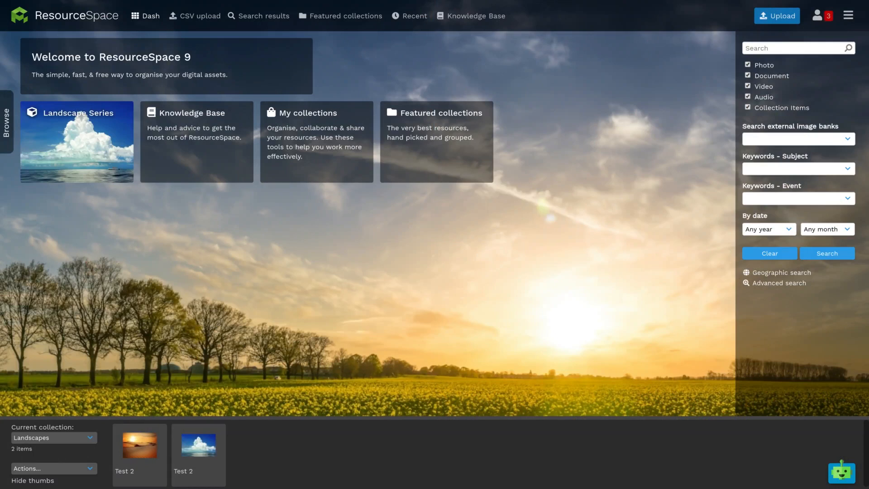
- Remove all resources from the Landscapes collection and confirm the removal
click(72, 468)
scroll(70, 317, down, 1)
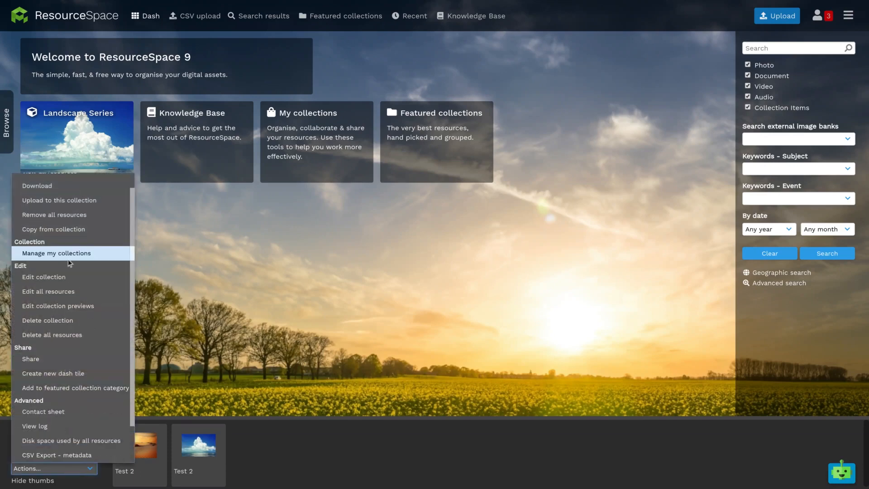
click(71, 231)
click(488, 48)
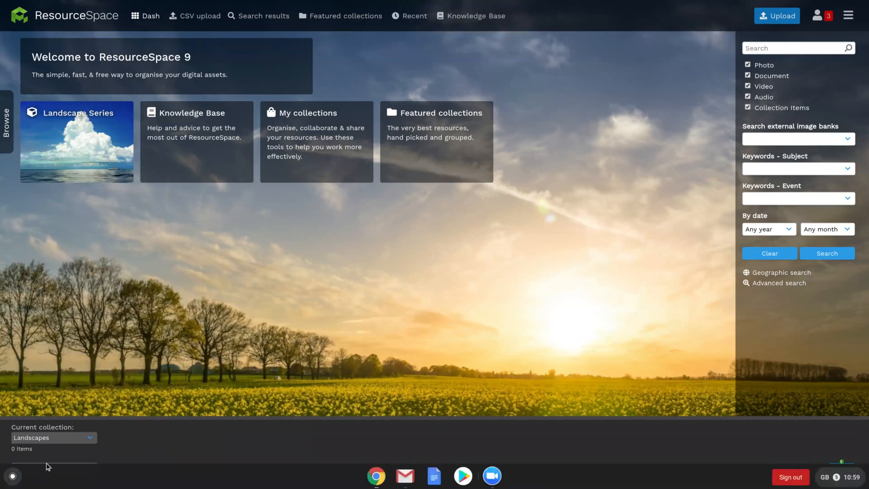
- Use the Landscapes collection log to revert the collection to its state before the latest removal of resource 29
click(46, 468)
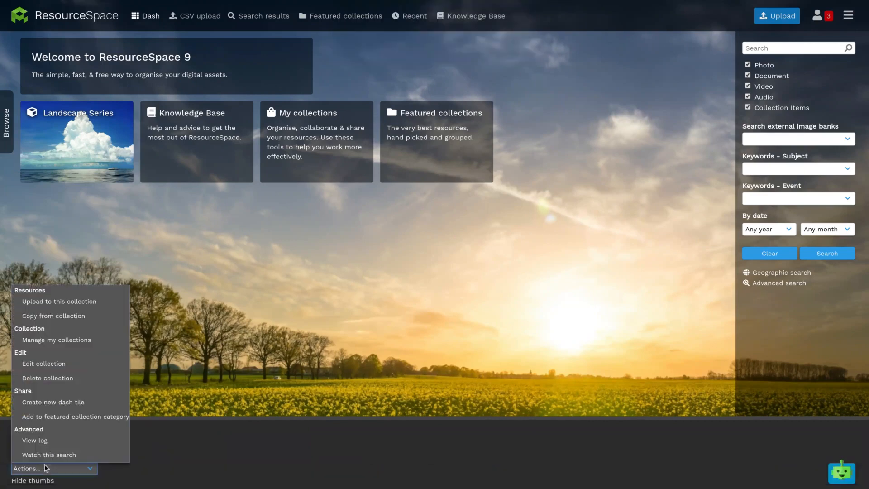
click(42, 440)
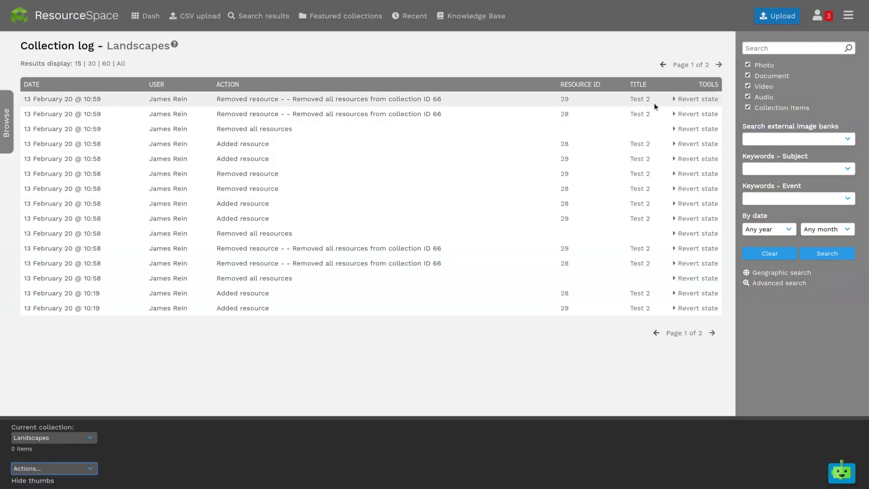
click(690, 100)
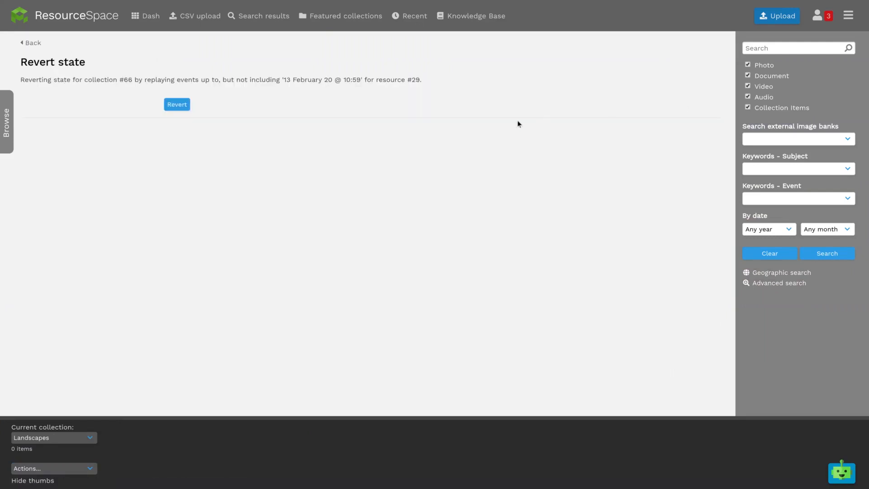
click(177, 105)
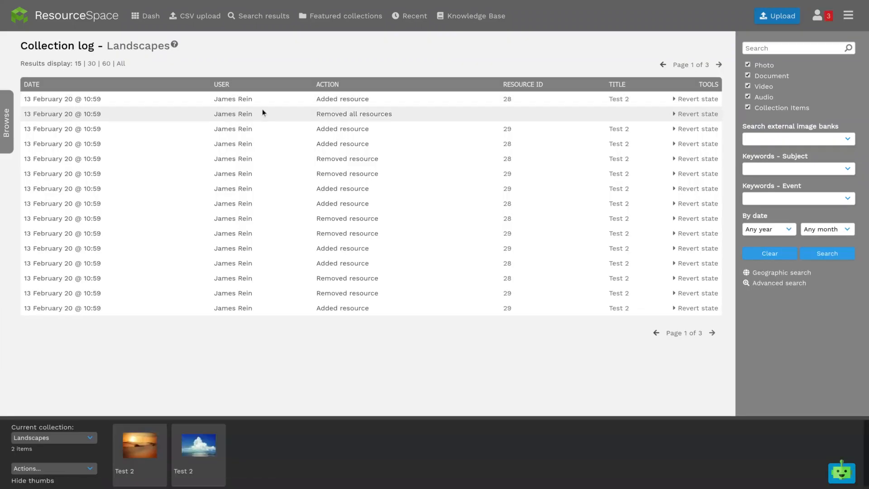
mouse_move(146, 424)
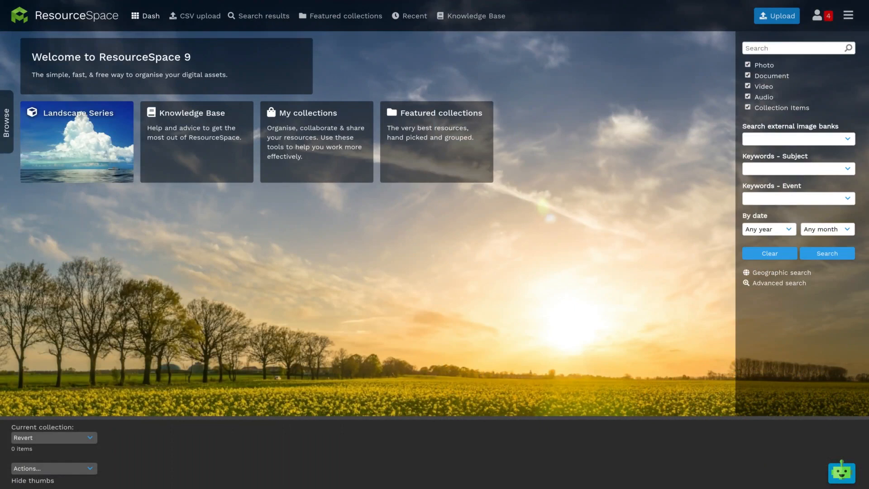
- Find all resources with the Deleted status through an advanced search and add every result to the Revert collection
click(761, 284)
scroll(346, 118, down, 15)
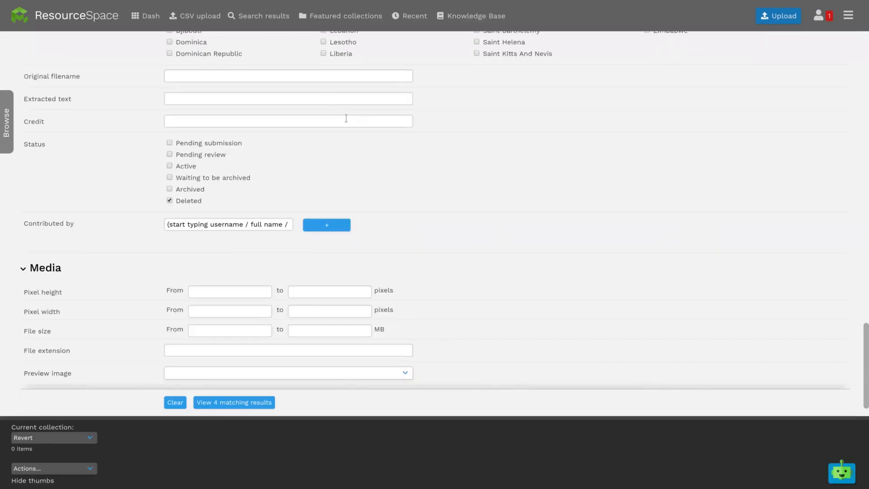
click(237, 403)
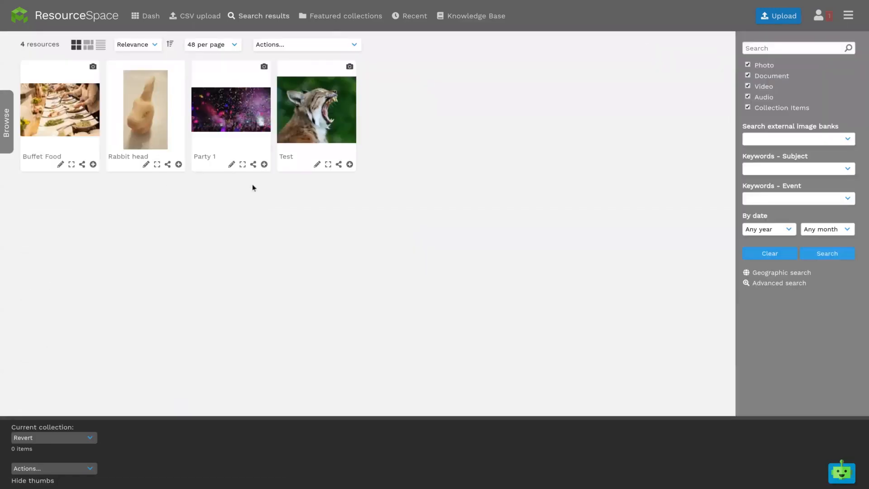
click(290, 47)
click(296, 80)
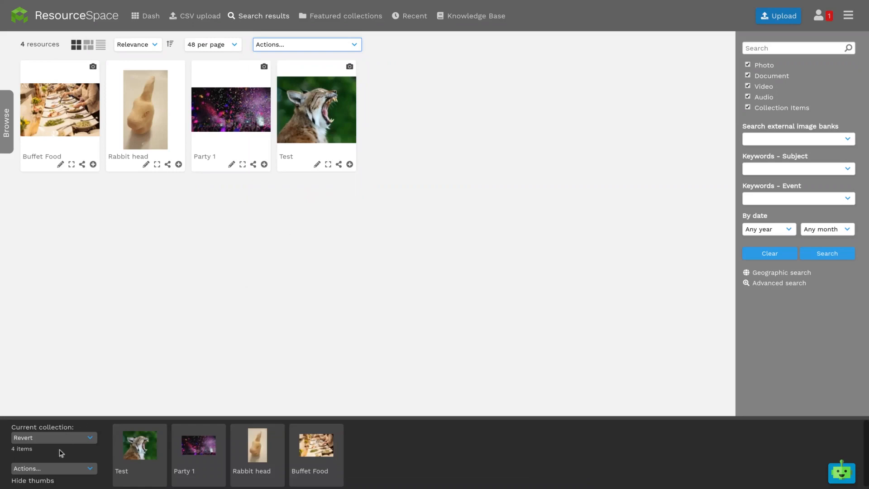
- Batch edit all resources in the Revert collection, enabling Status with the edit mode "Revert to state as of date/time"
click(56, 465)
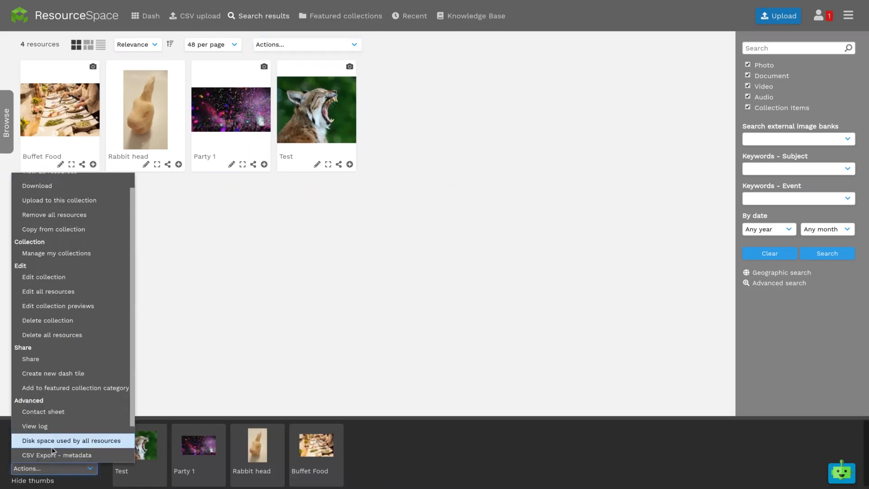
click(51, 297)
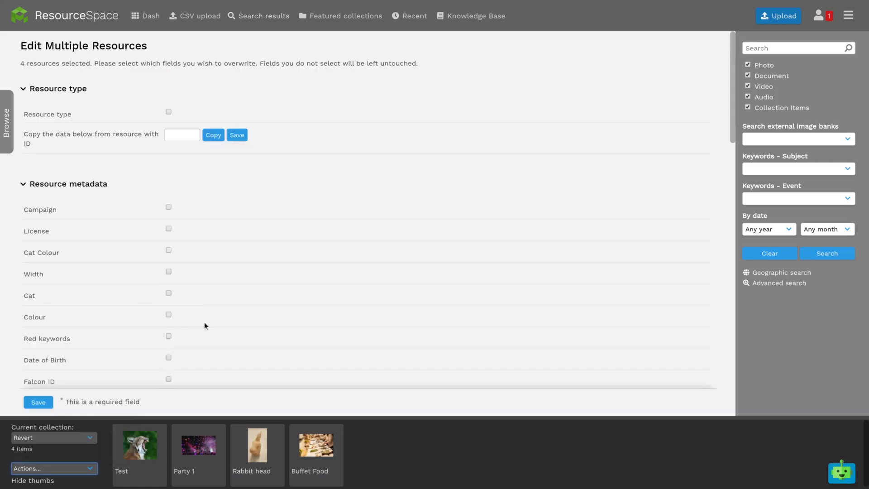
scroll(205, 325, down, 15)
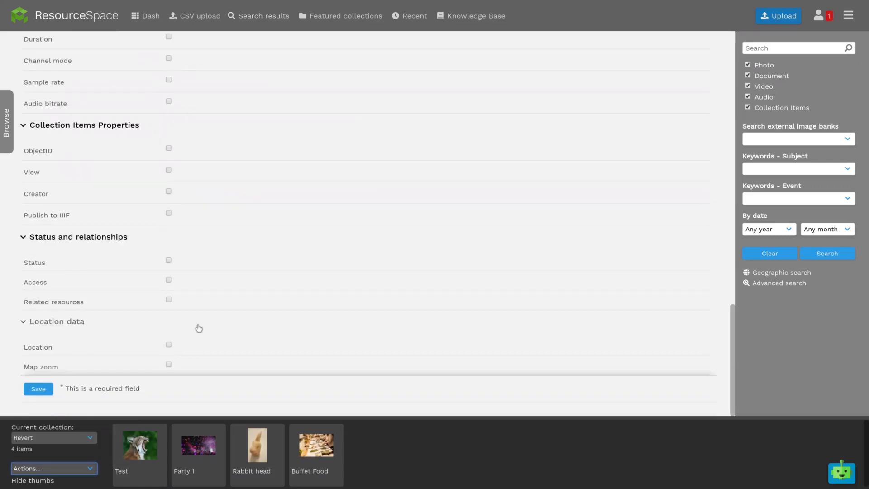
click(168, 260)
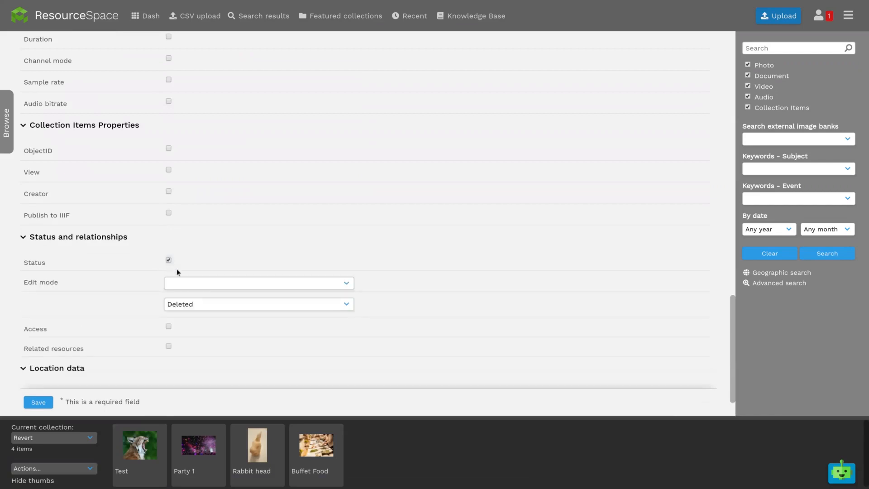
click(189, 284)
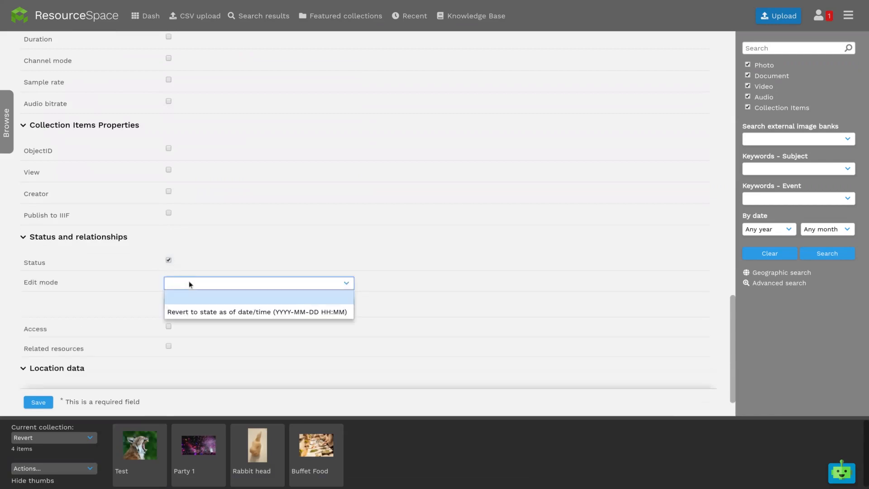
click(215, 313)
click(212, 305)
key(BackSpace)
key(BackSpace)
text(08:12)
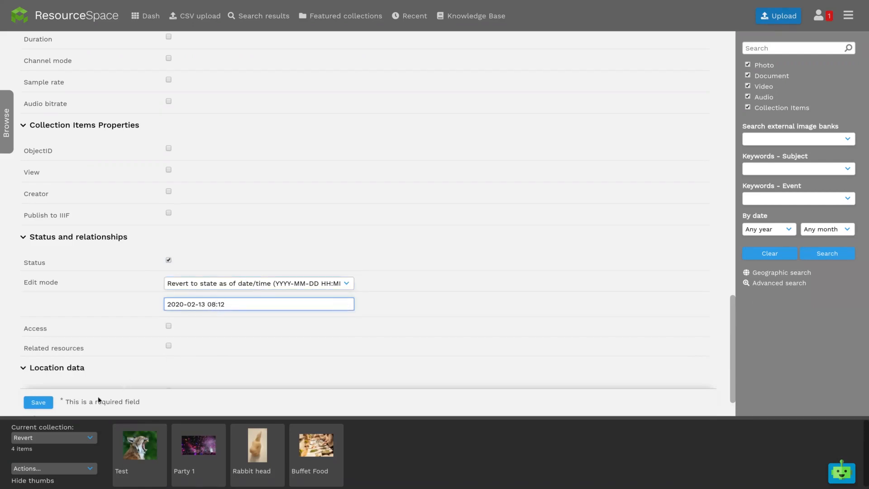
click(45, 404)
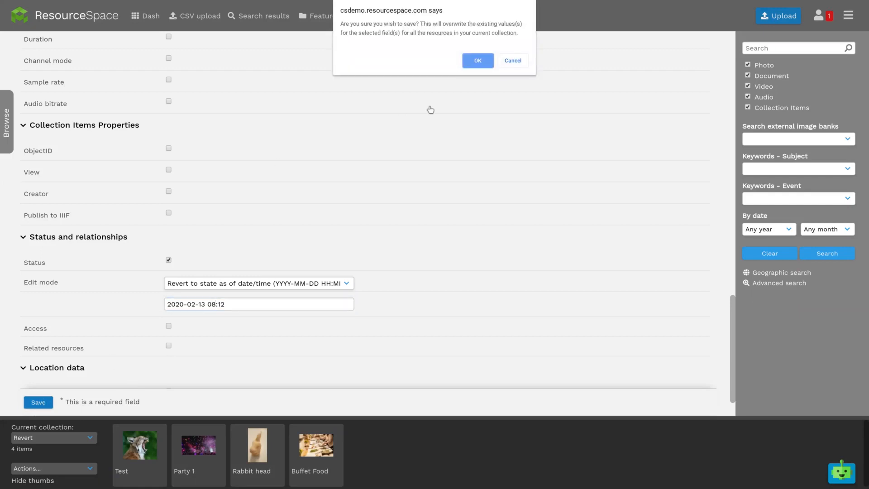
click(470, 61)
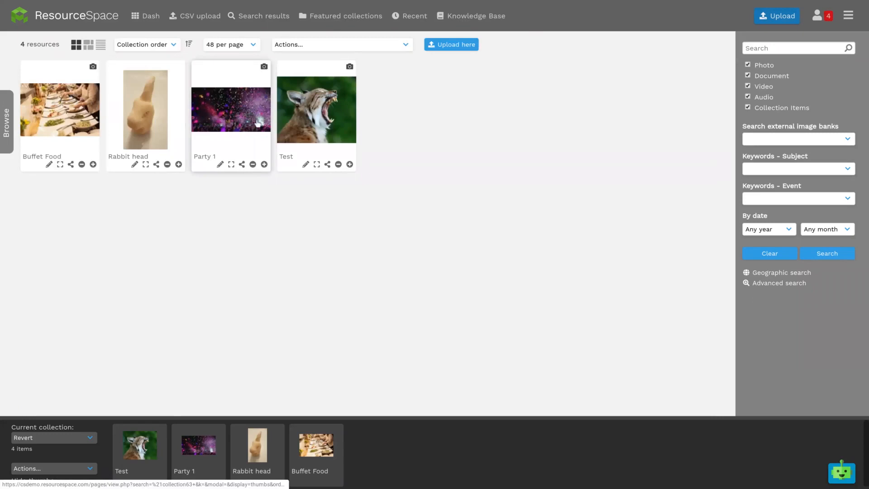
- View the Test resource from the Revert collection, then leaf to the previous resource
click(290, 119)
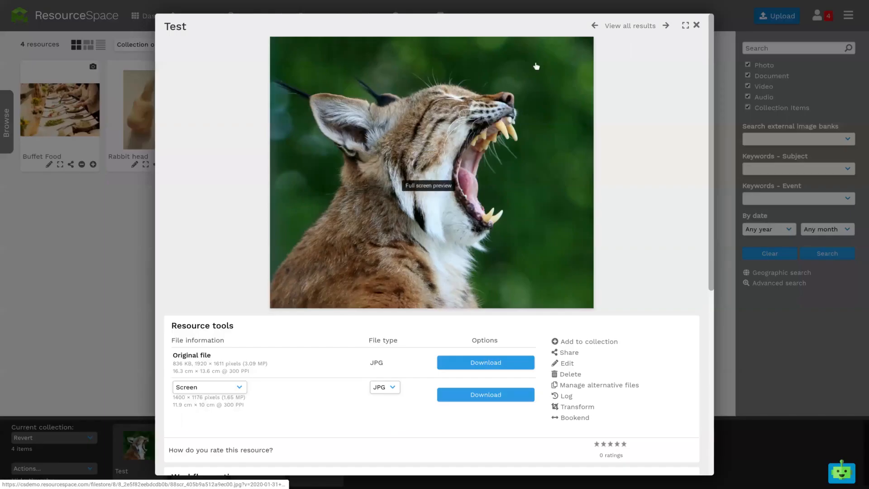
click(595, 26)
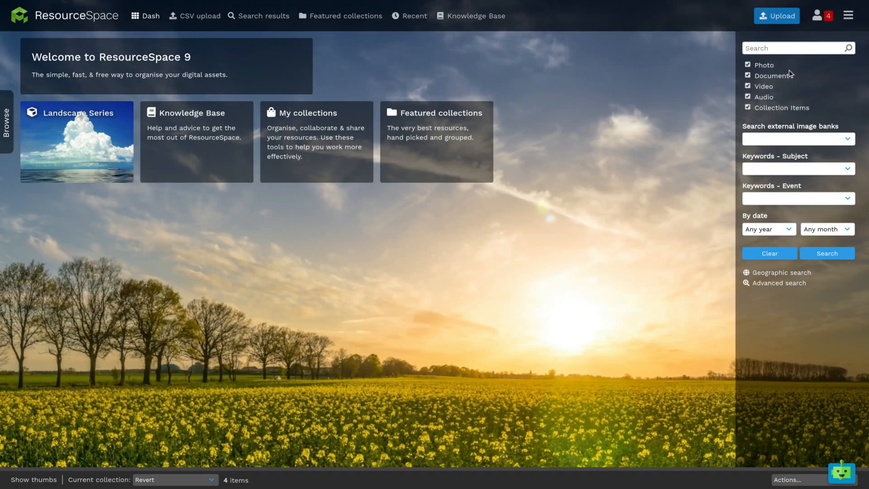
- Open the General Users user group for editing and expand its advanced options
click(847, 16)
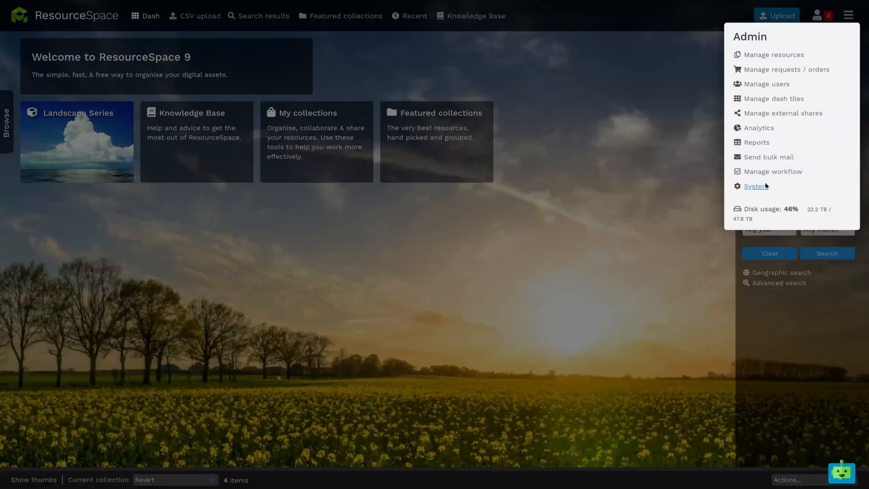
click(761, 192)
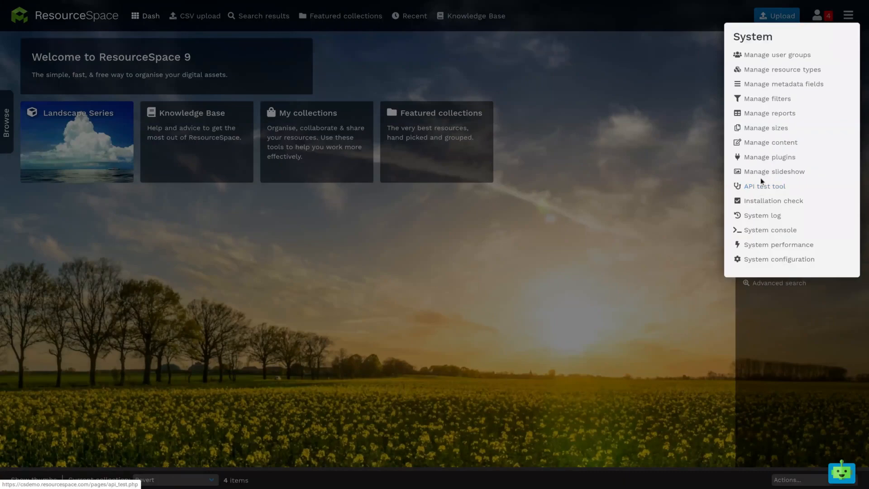
click(764, 56)
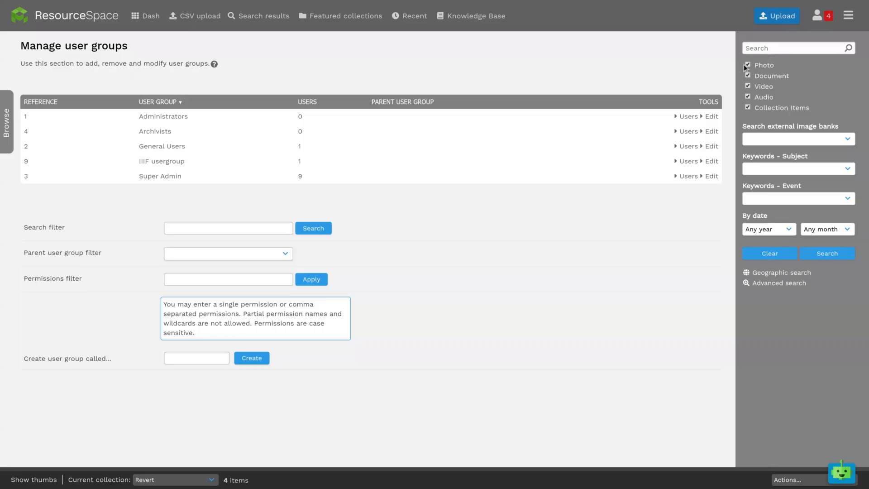
click(164, 147)
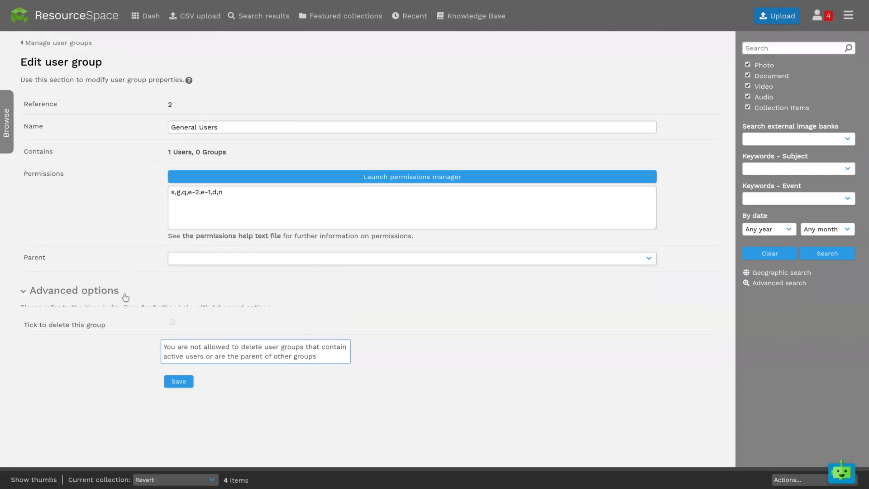
click(121, 294)
scroll(165, 285, down, 1)
scroll(166, 285, down, 2)
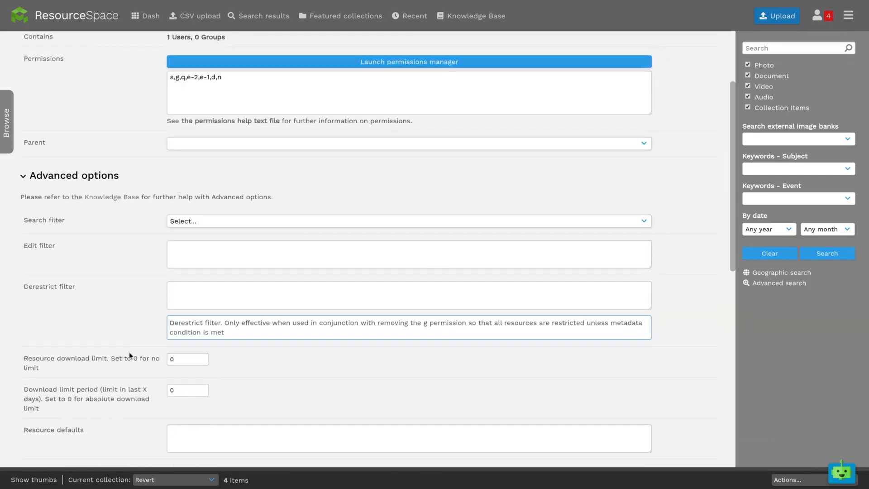
- Limit General Users to 20 resource downloads per 30-day period and save the group
click(169, 359)
text(2)
click(170, 390)
text(3)
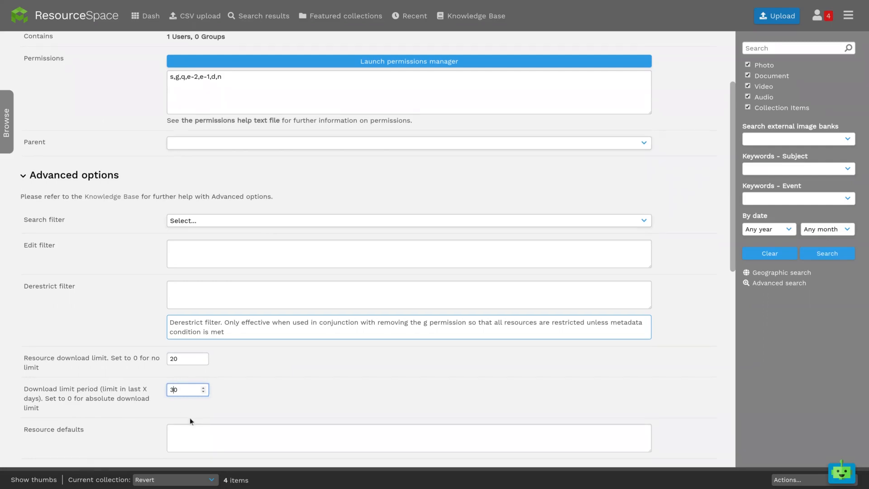
scroll(190, 417, down, 5)
scroll(189, 422, down, 5)
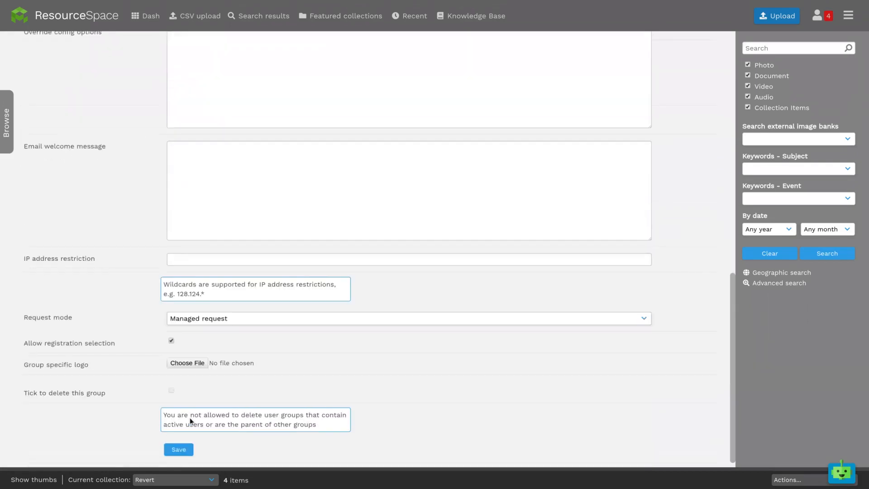
click(175, 439)
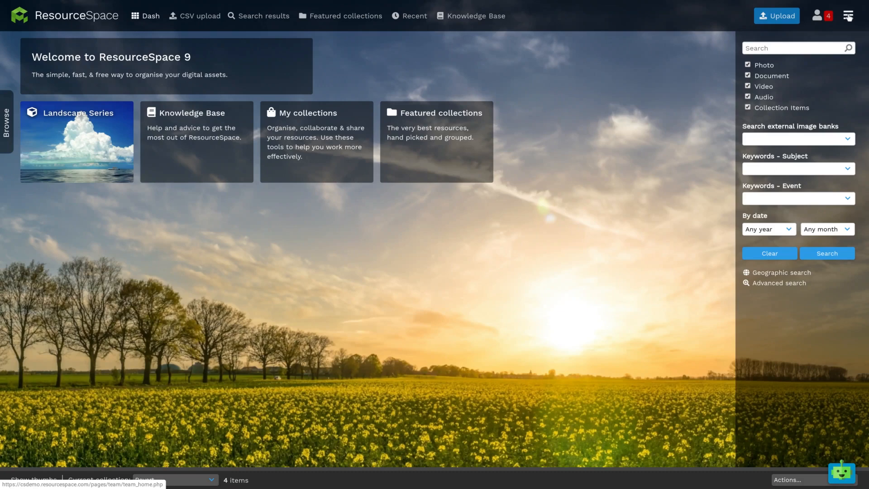
- Create a metadata field called "test" of type Text box (single line)
click(849, 17)
click(754, 186)
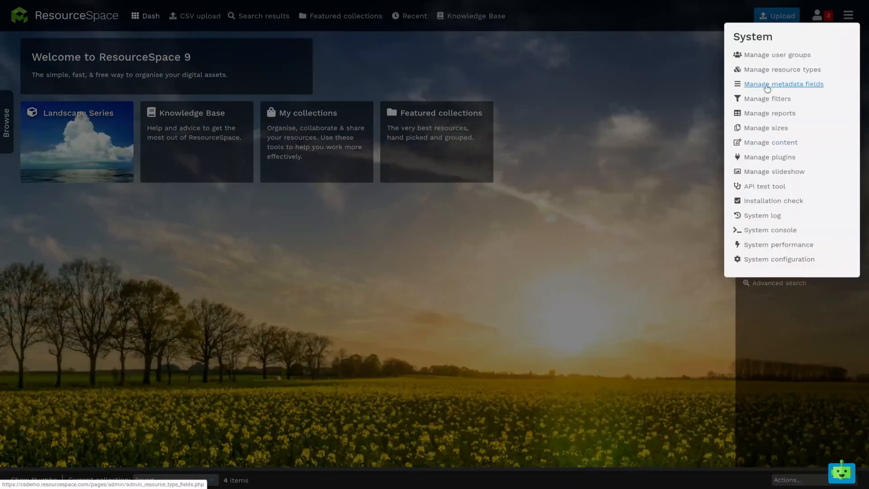
click(768, 84)
scroll(408, 265, down, 10)
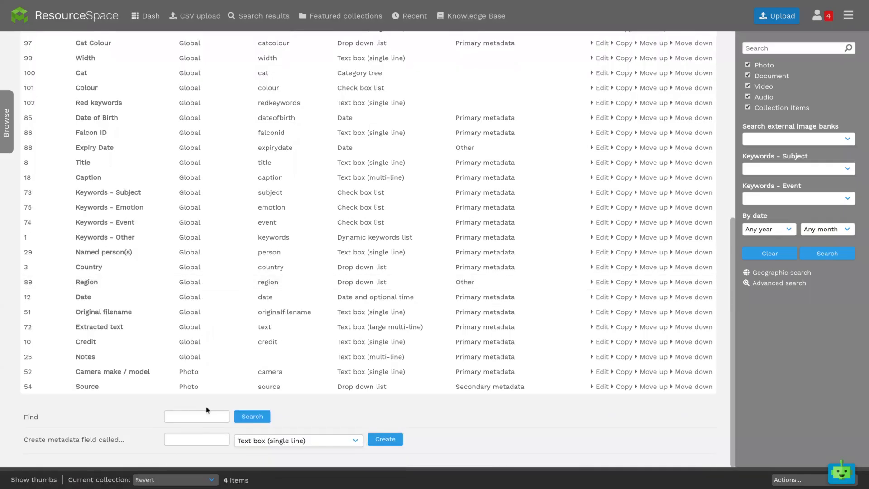
click(209, 439)
text(test)
click(385, 439)
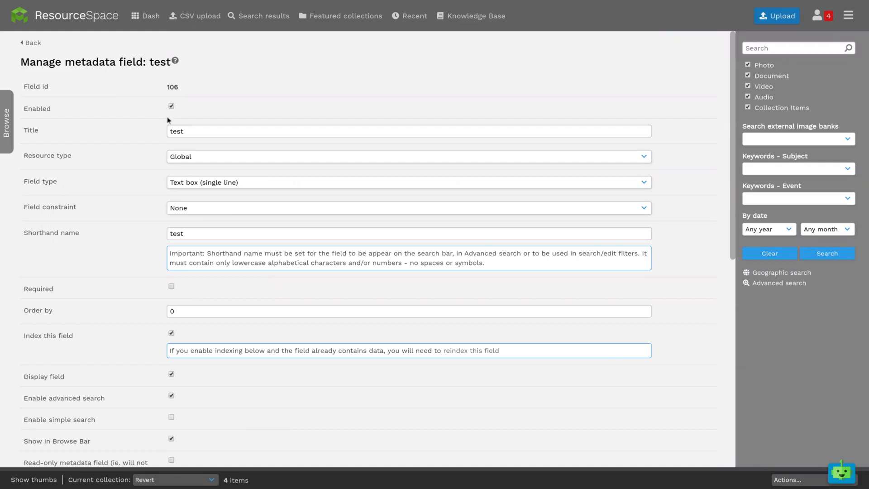
- Disable the "test" metadata field and save it
scroll(175, 175, down, 9)
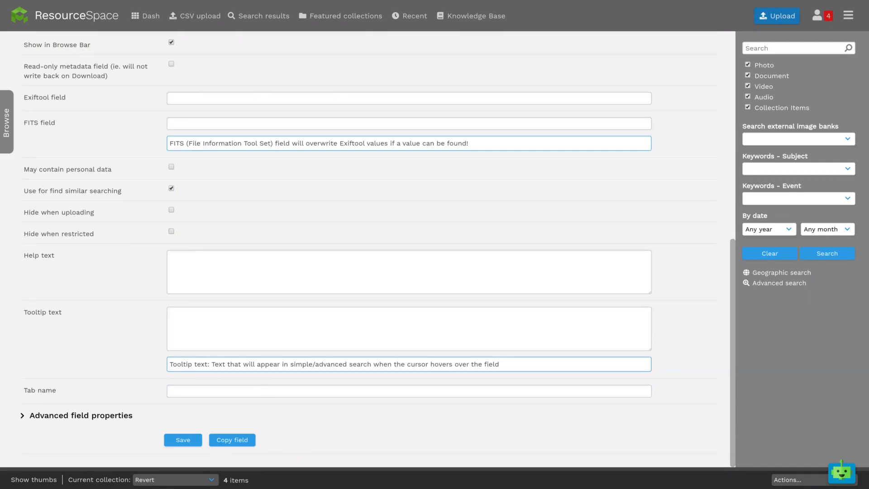
scroll(202, 304, up, 9)
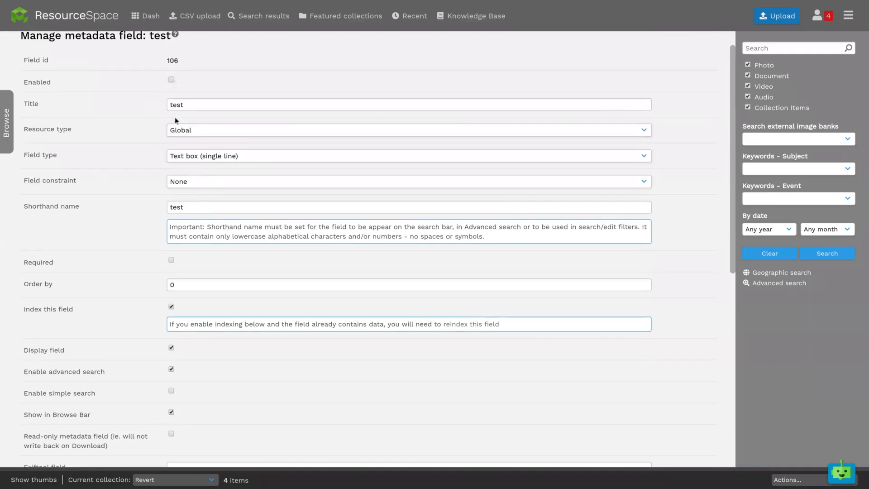
scroll(196, 313, down, 8)
click(182, 439)
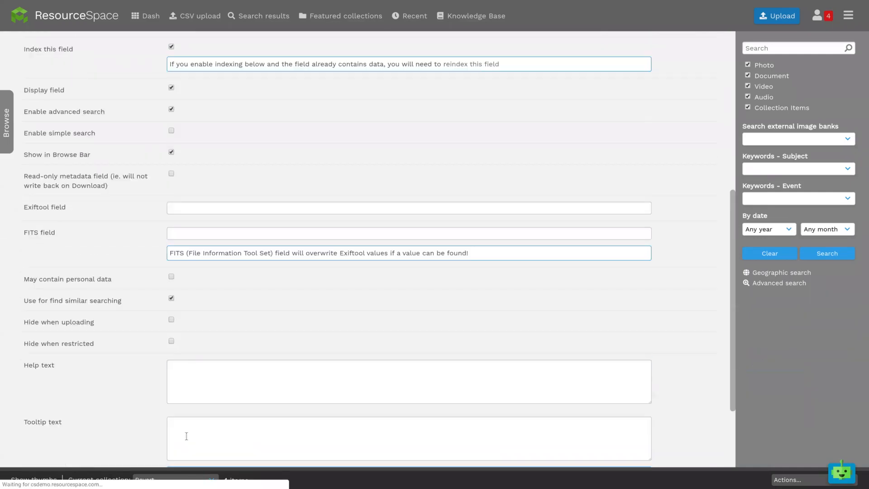
scroll(226, 297, down, 9)
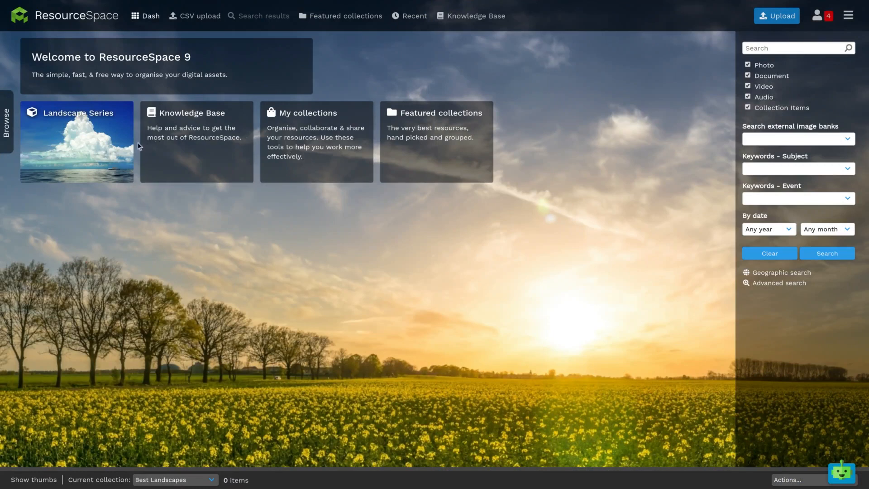
- Download the original JPG file of the cloud-over-sea image in the Landscape Series collection and close the resource view
mouse_move(117, 154)
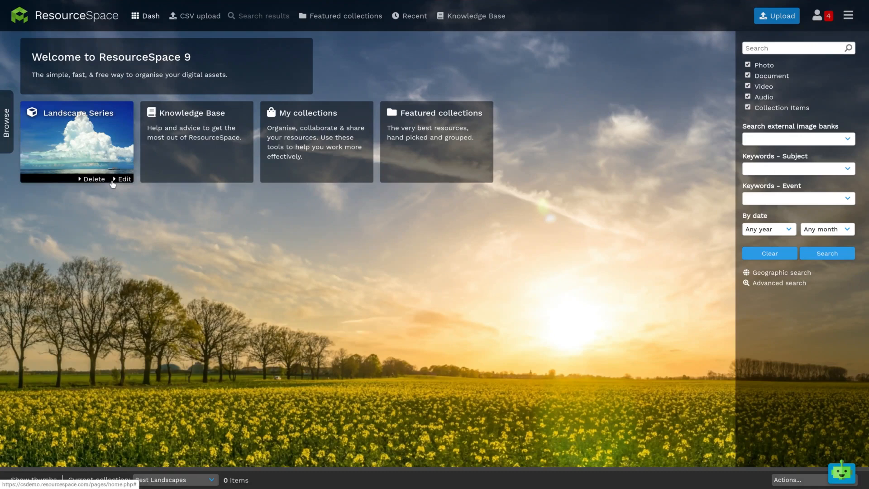
click(102, 154)
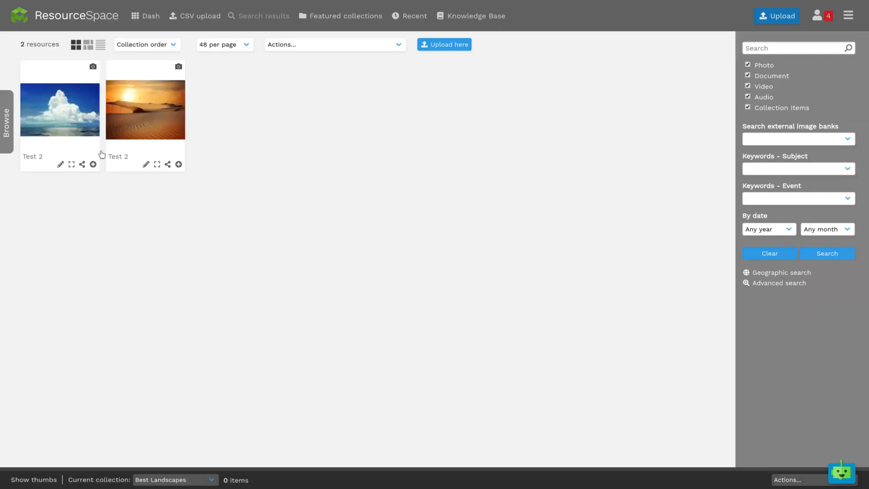
click(78, 116)
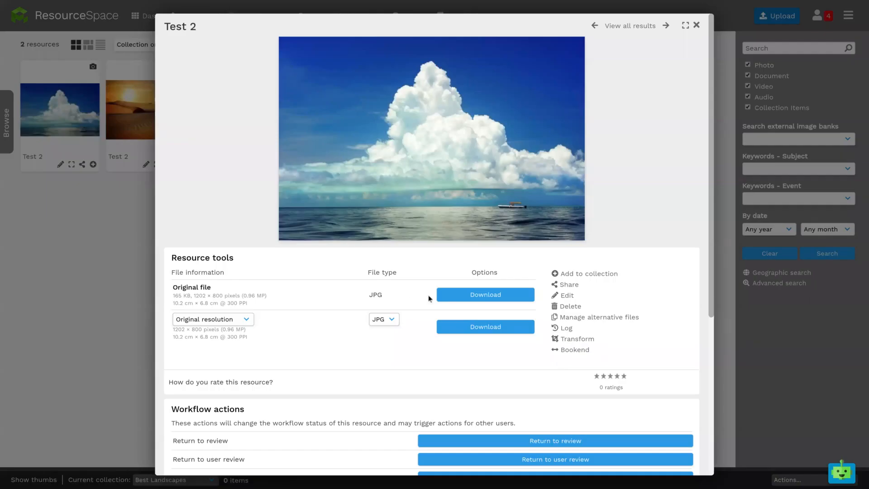
click(469, 297)
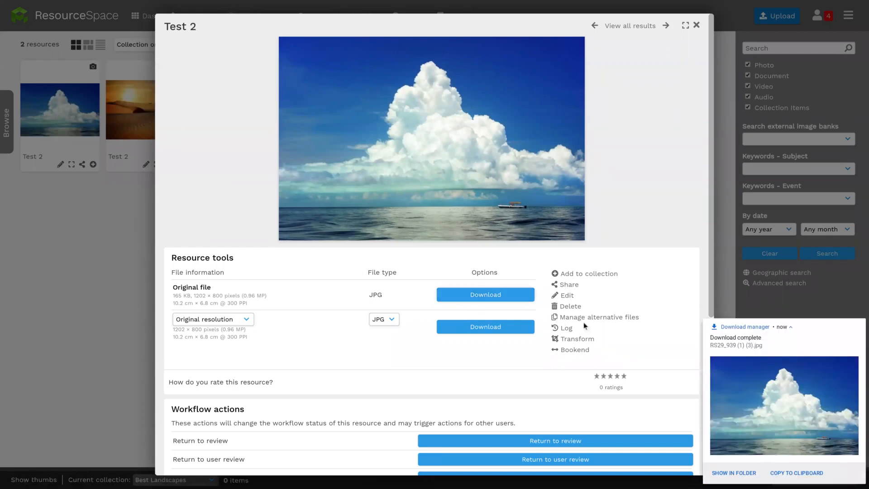
click(858, 325)
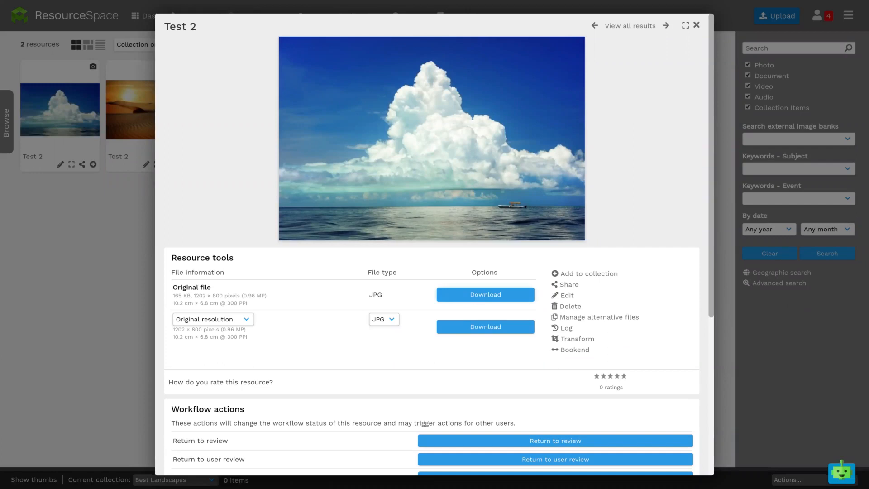
click(726, 303)
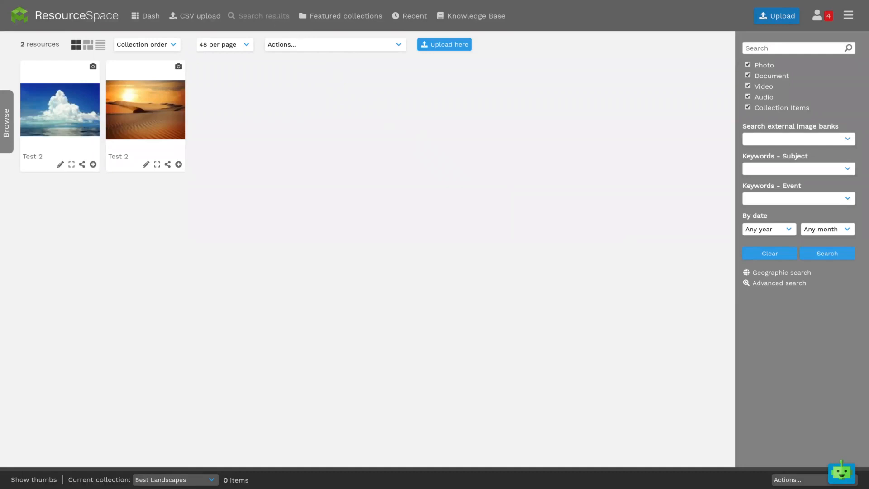
- Search the resources for "cat" and reopen the search results from the dashboard
click(753, 47)
text(cat)
key(Return)
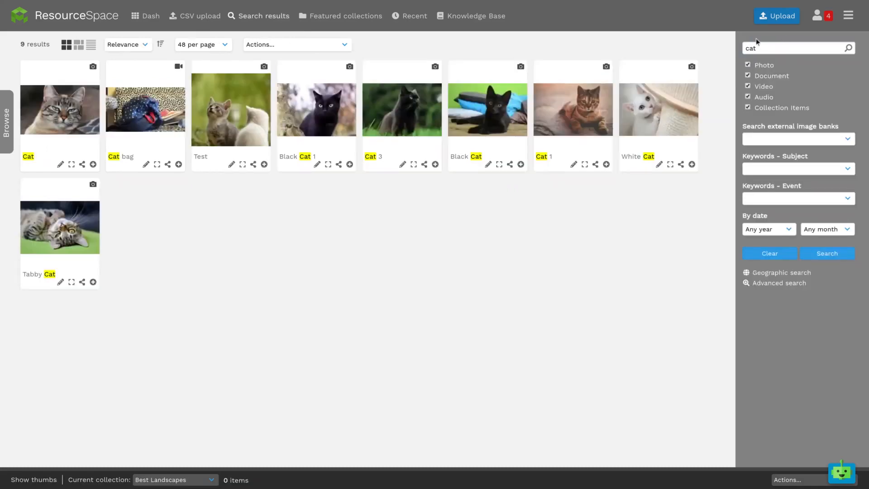
click(82, 21)
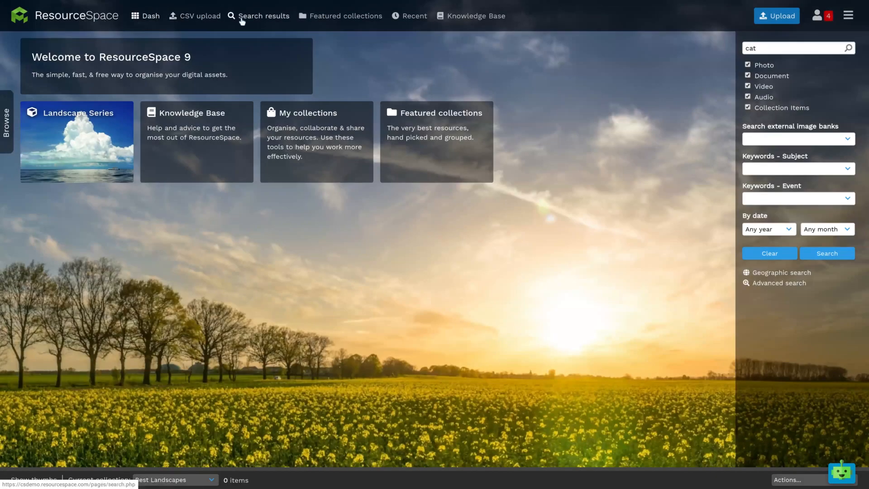
click(242, 19)
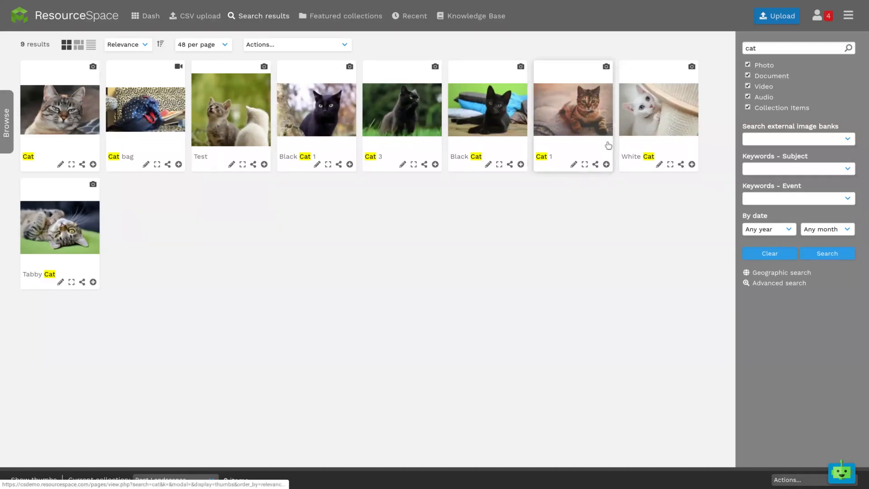
- Clear the "cat" search and return to the dashboard
click(769, 254)
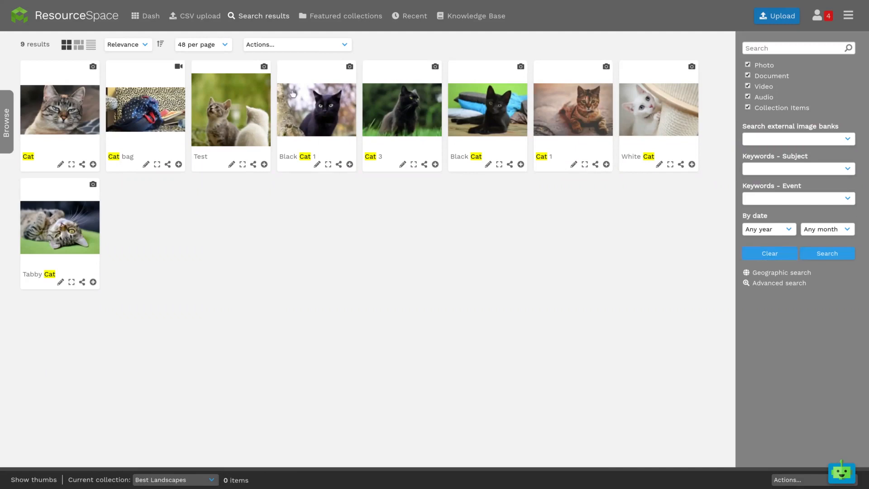
click(100, 18)
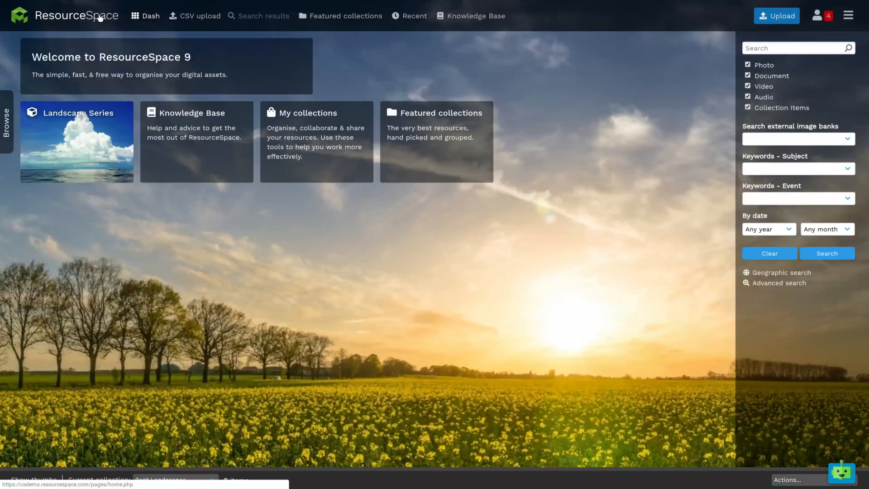